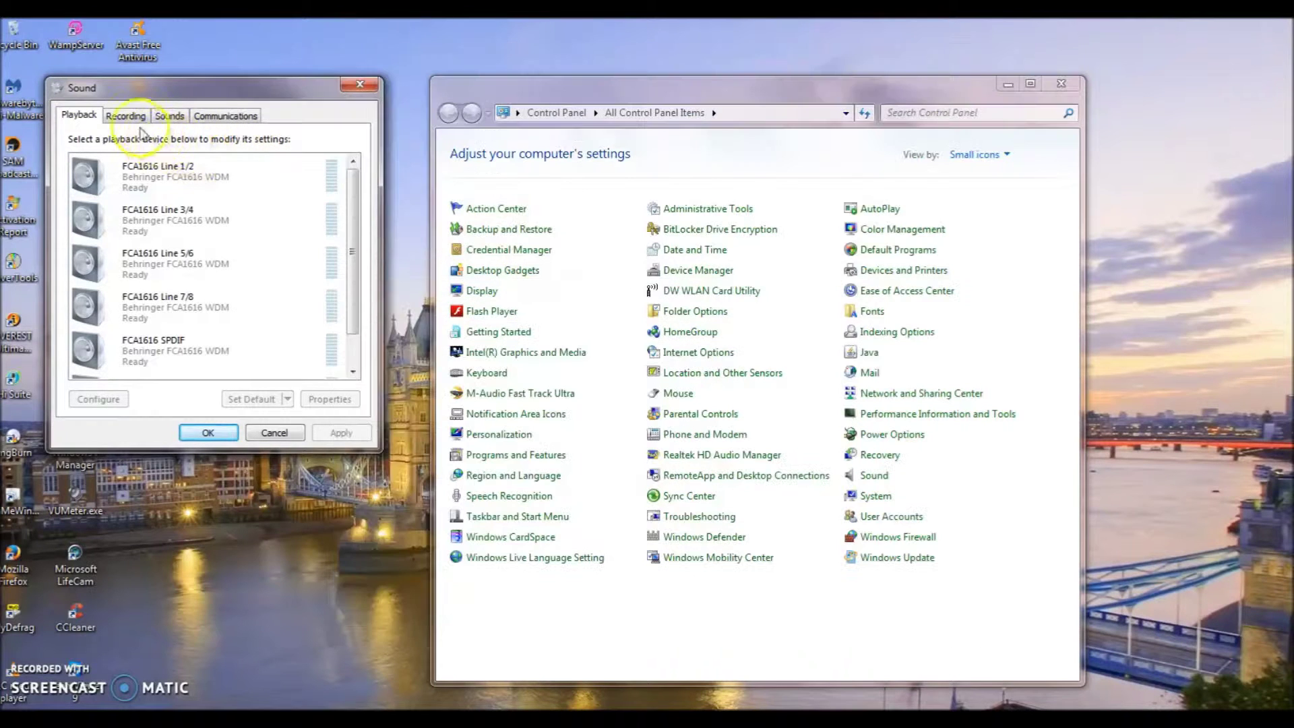
Check the FCA1616 devices on the Recording tab, then close Sound and Control Panel.
{"action": "left_click", "coordinate": [128, 116]}
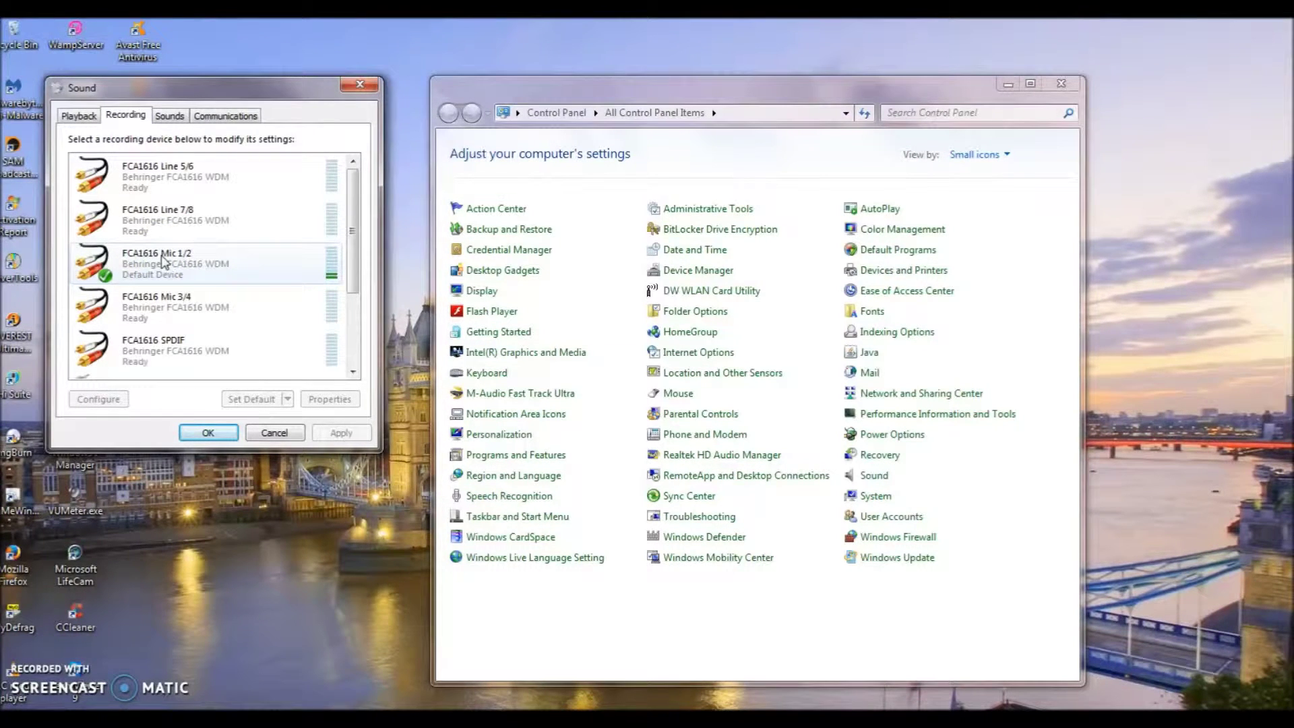
{"action": "left_click", "coordinate": [357, 89]}
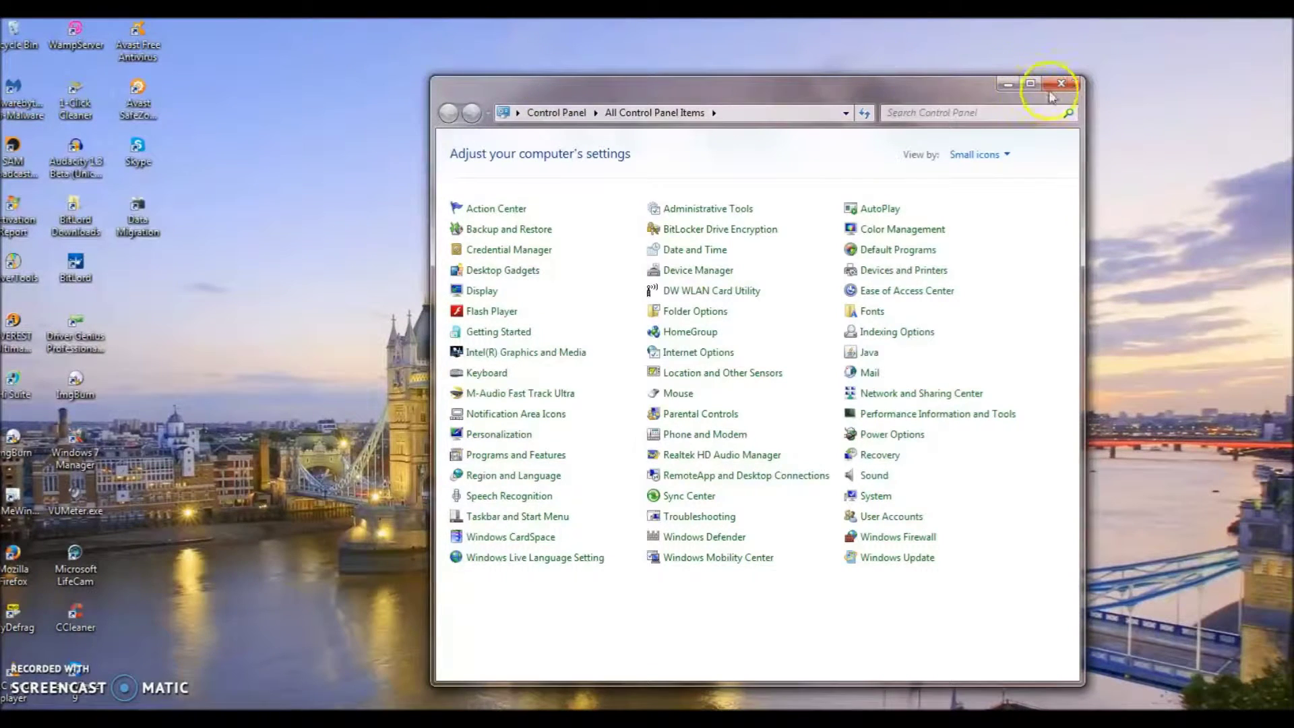
{"action": "left_click", "coordinate": [1068, 81]}
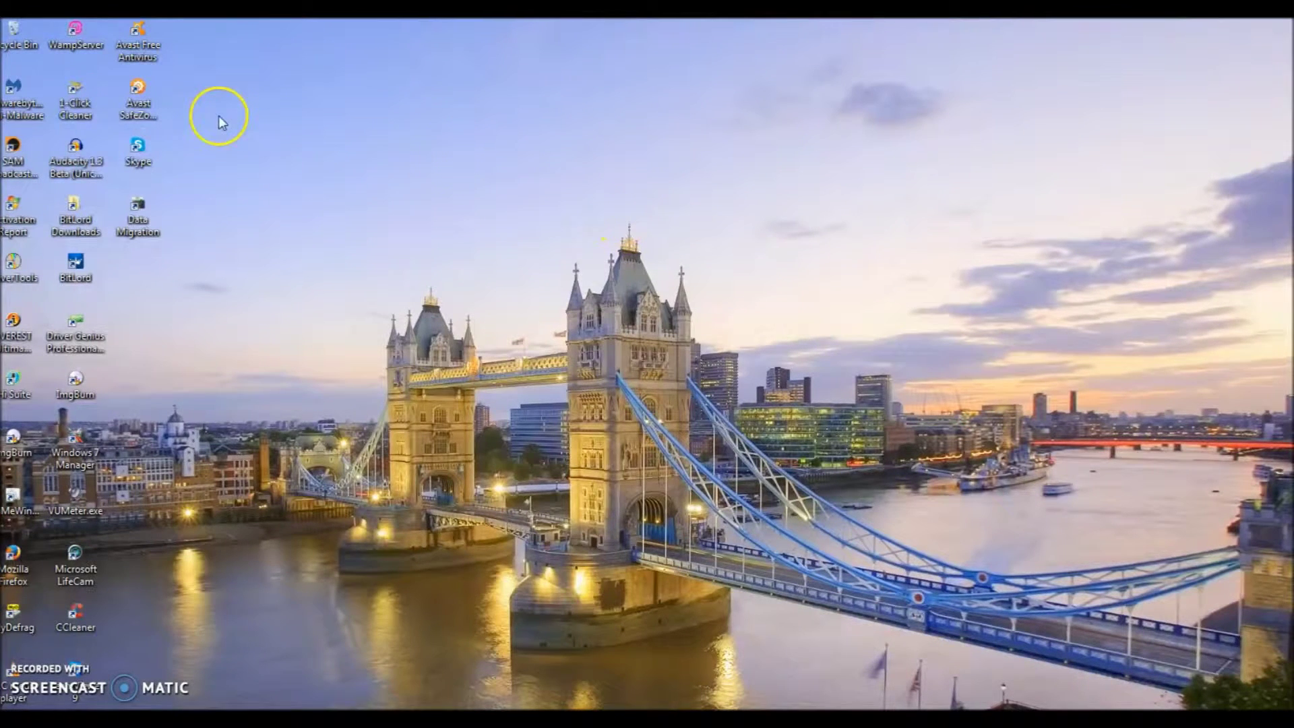
Record a short Audacity voice test on FCA1616 Mic 1/2, then quit without saving.
{"action": "left_click", "coordinate": [78, 149]}
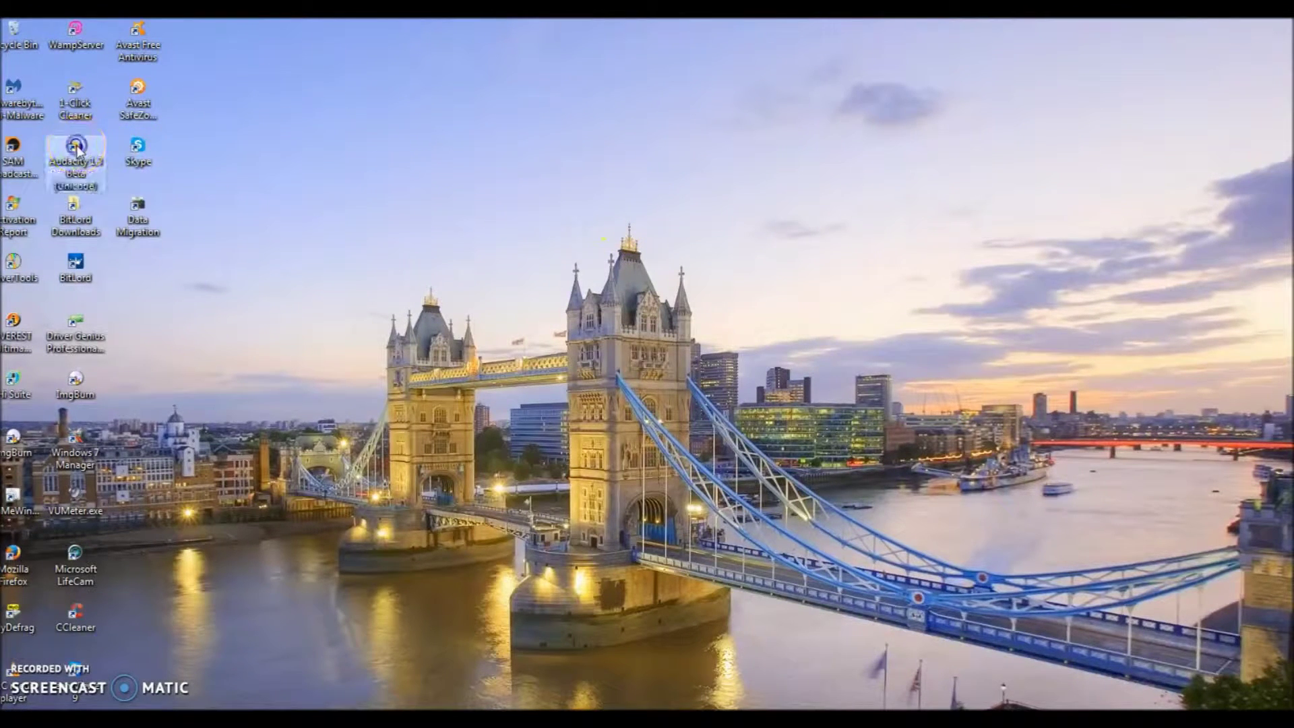
{"action": "double_click", "coordinate": [78, 149]}
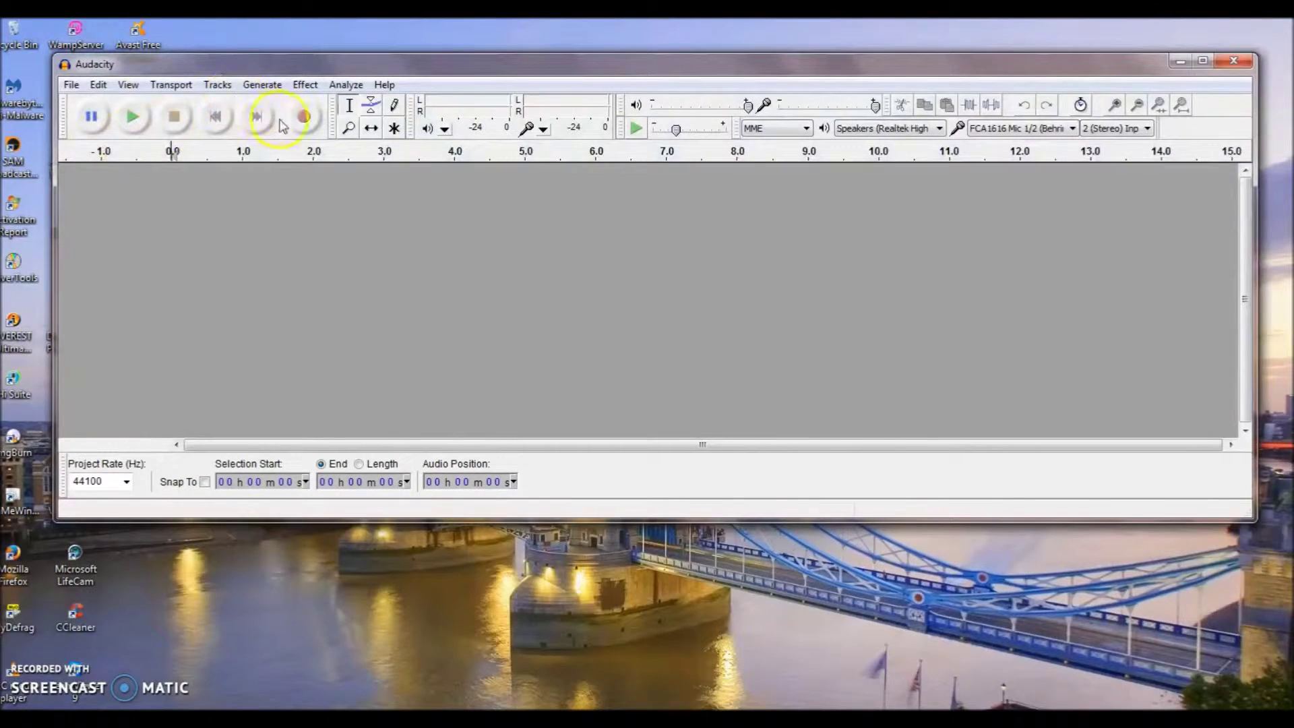
{"action": "left_click", "coordinate": [302, 119]}
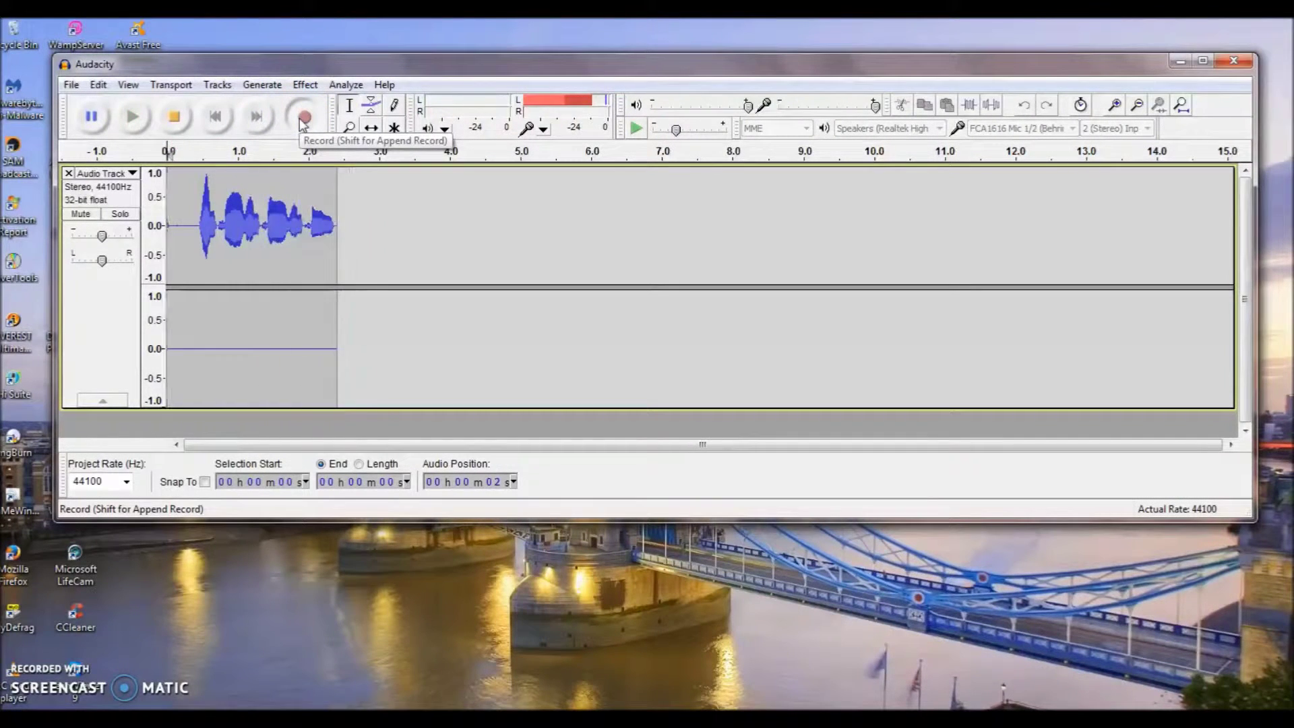
{"action": "left_click", "coordinate": [174, 119]}
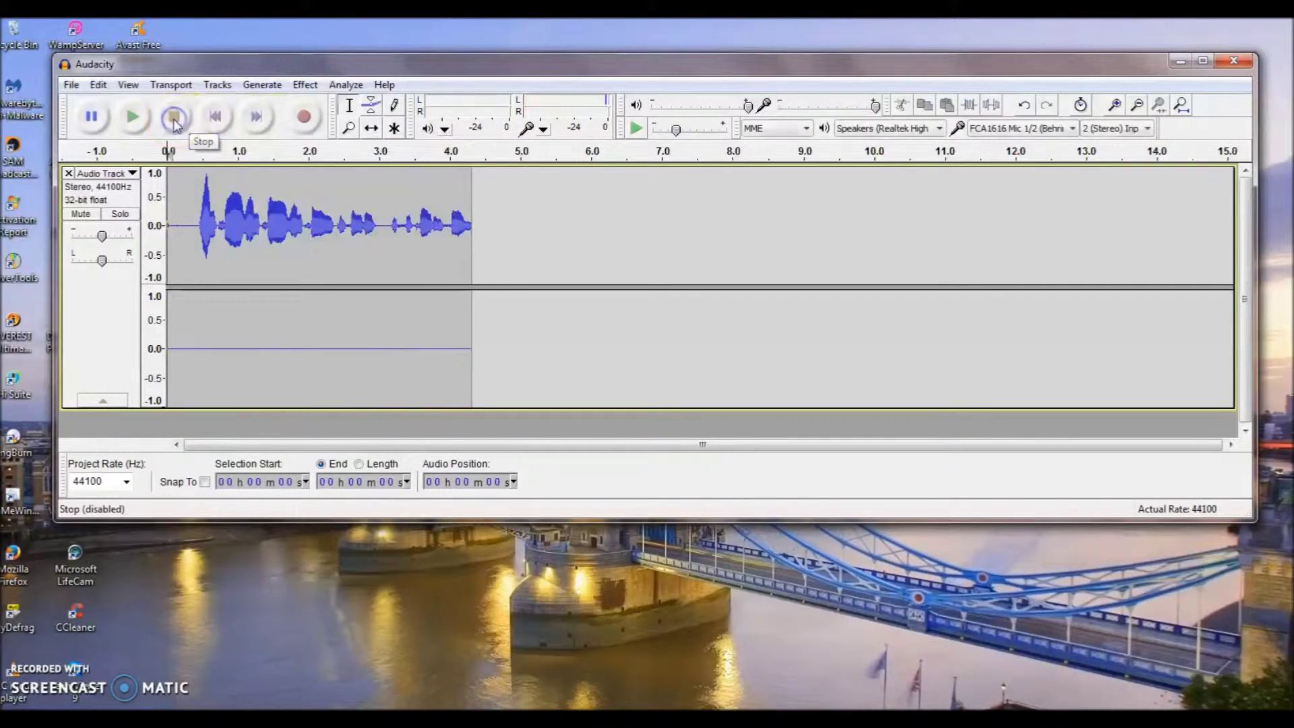
{"action": "left_click", "coordinate": [1233, 61]}
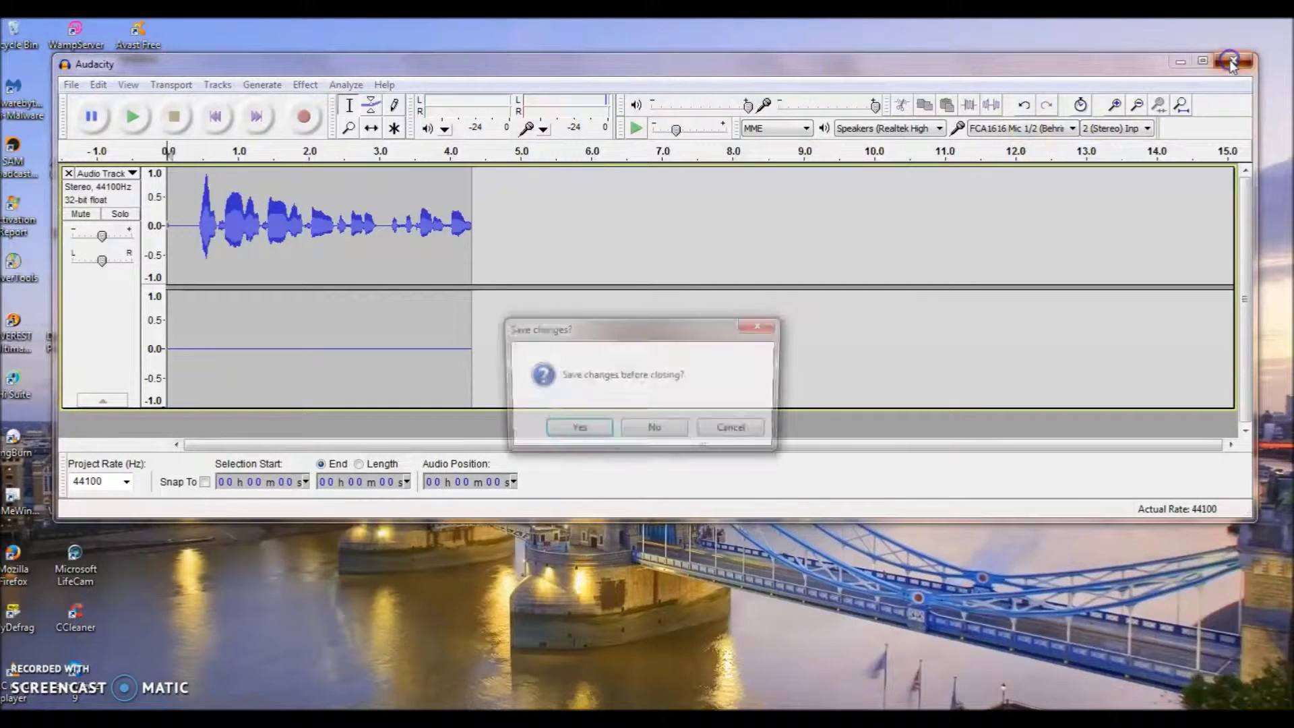
{"action": "left_click", "coordinate": [645, 429]}
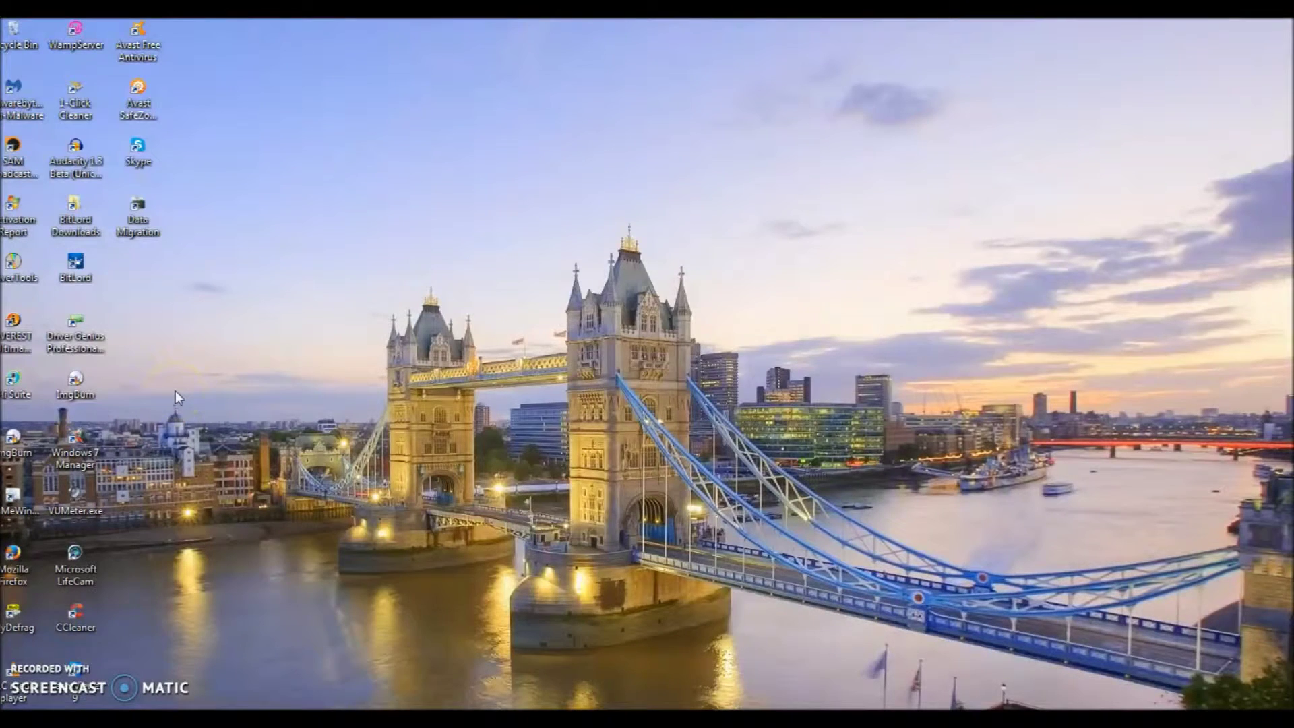
Start VUMeter.exe to watch the mic level, then launch SAM Broadcaster PRO.
{"action": "double_click", "coordinate": [89, 503]}
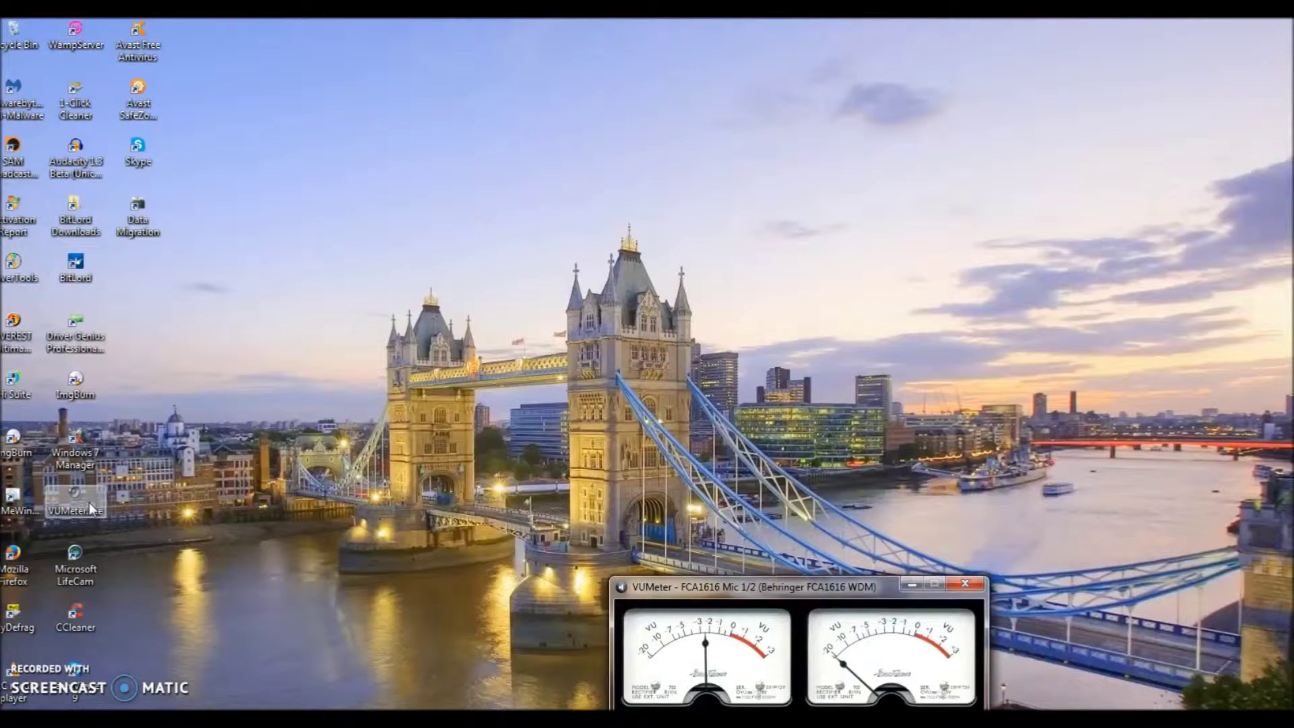
{"action": "double_click", "coordinate": [17, 160]}
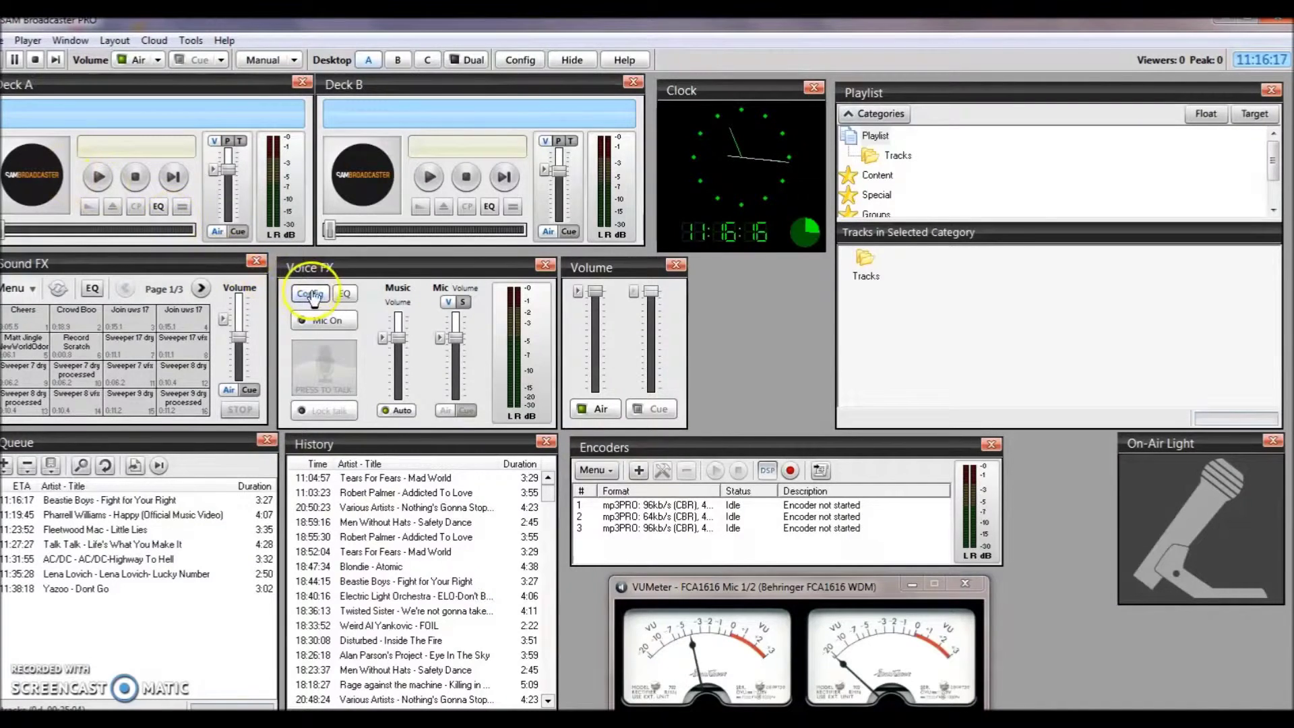
{"action": "left_click", "coordinate": [311, 295]}
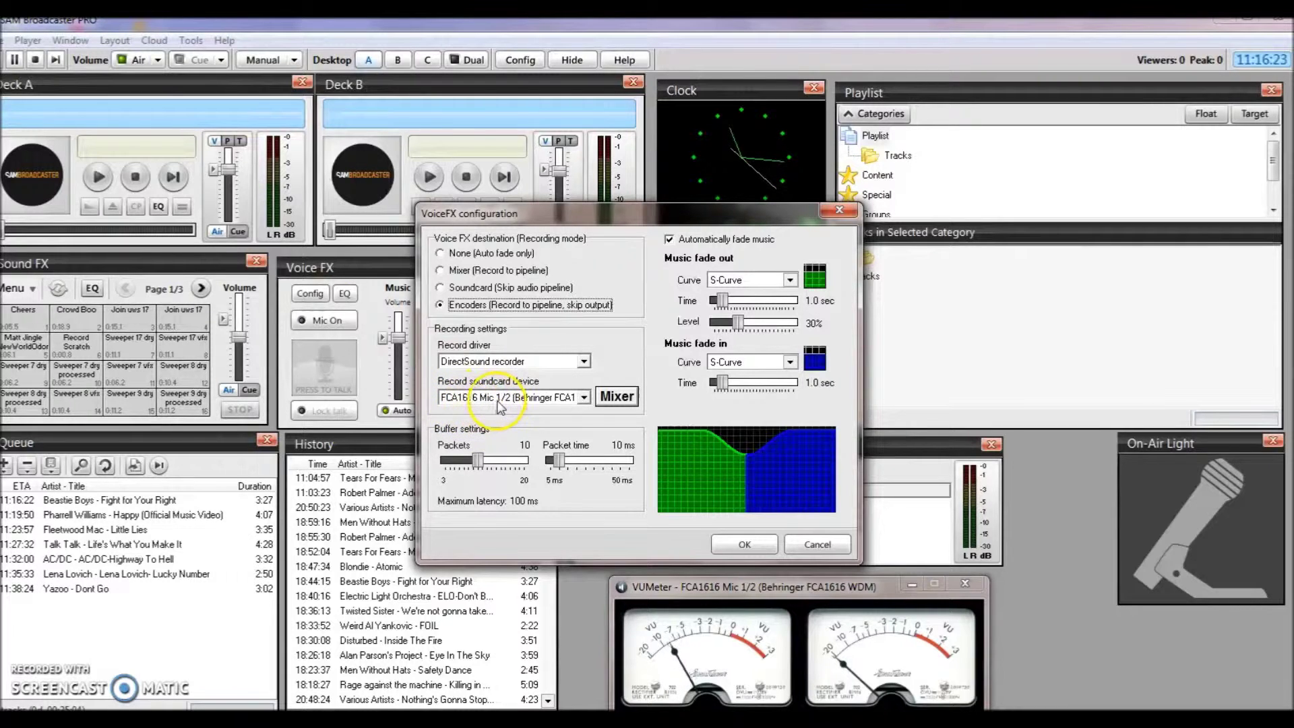
{"action": "left_click", "coordinate": [747, 546]}
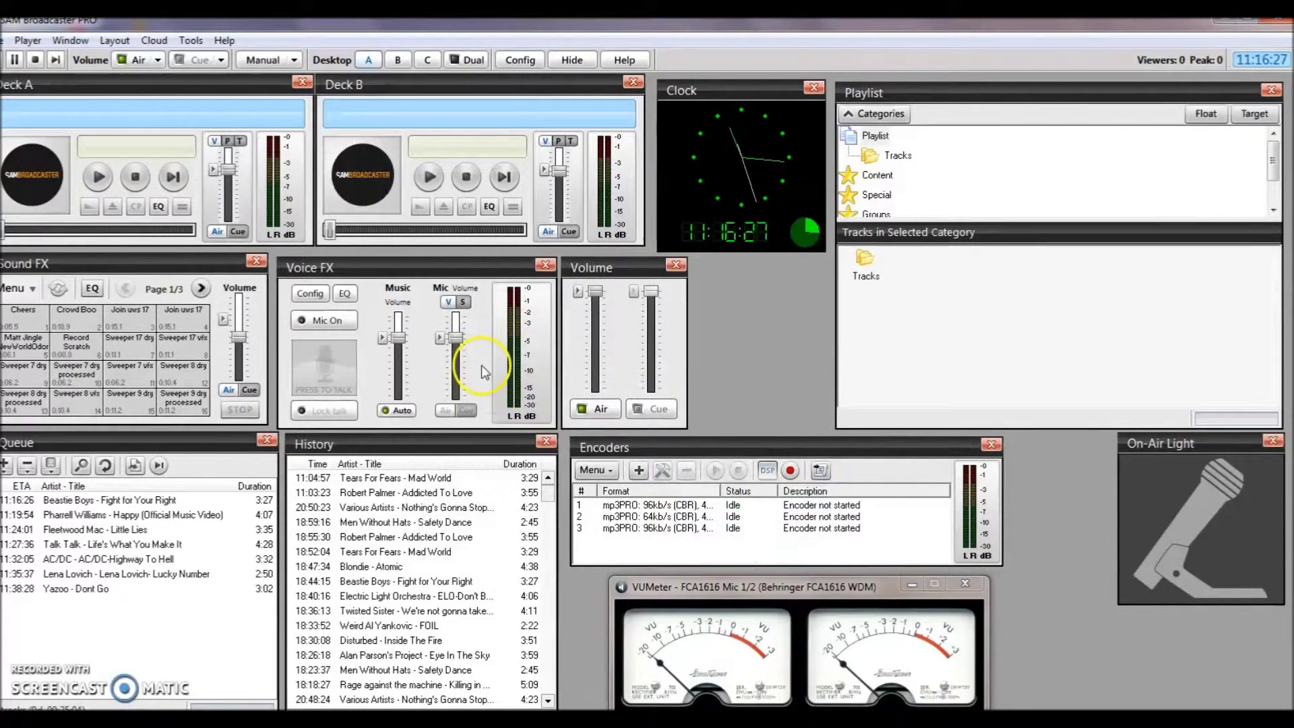
{"action": "left_click", "coordinate": [334, 323]}
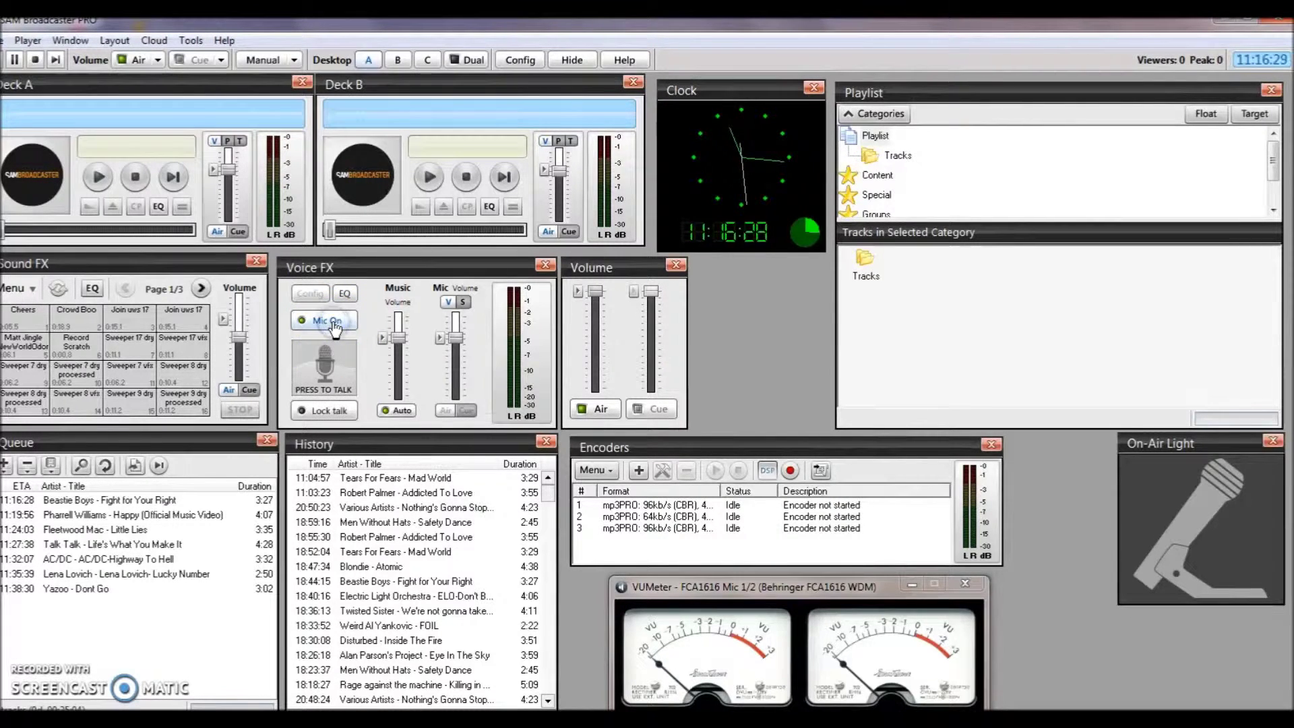
{"action": "left_click", "coordinate": [331, 414]}
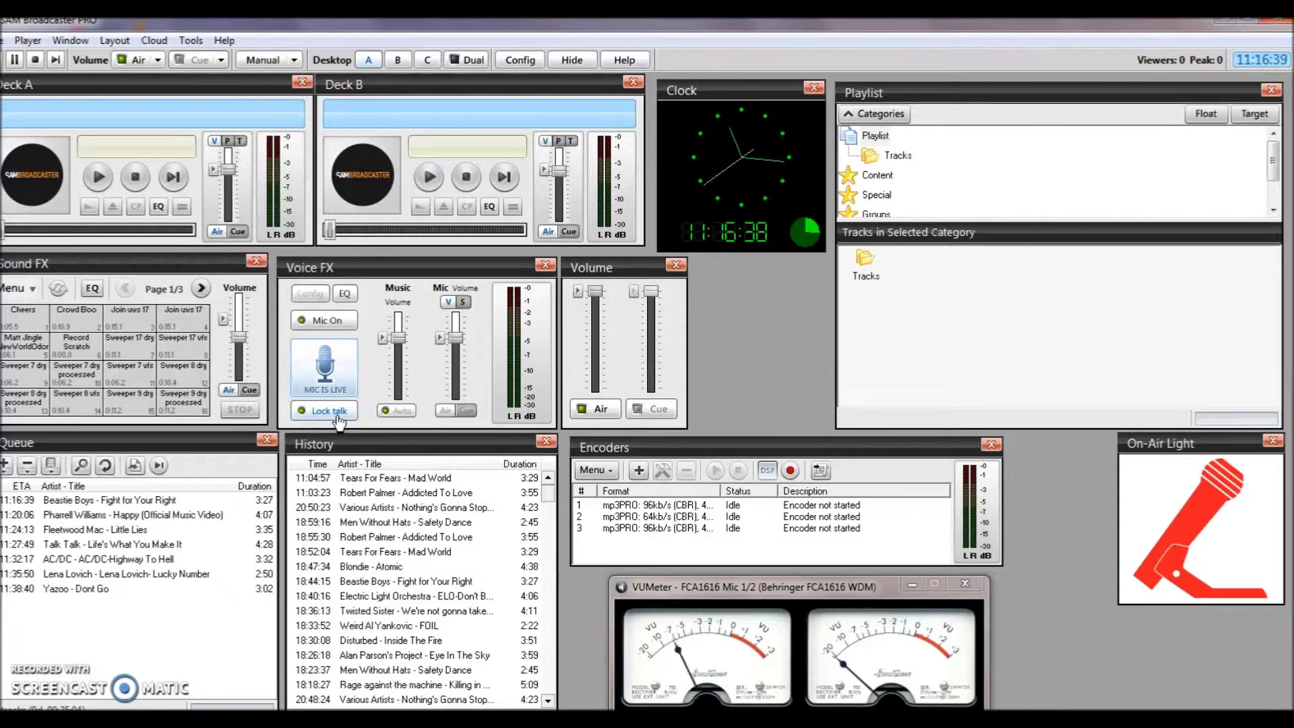
{"action": "left_click", "coordinate": [338, 414]}
{"action": "left_click", "coordinate": [330, 328]}
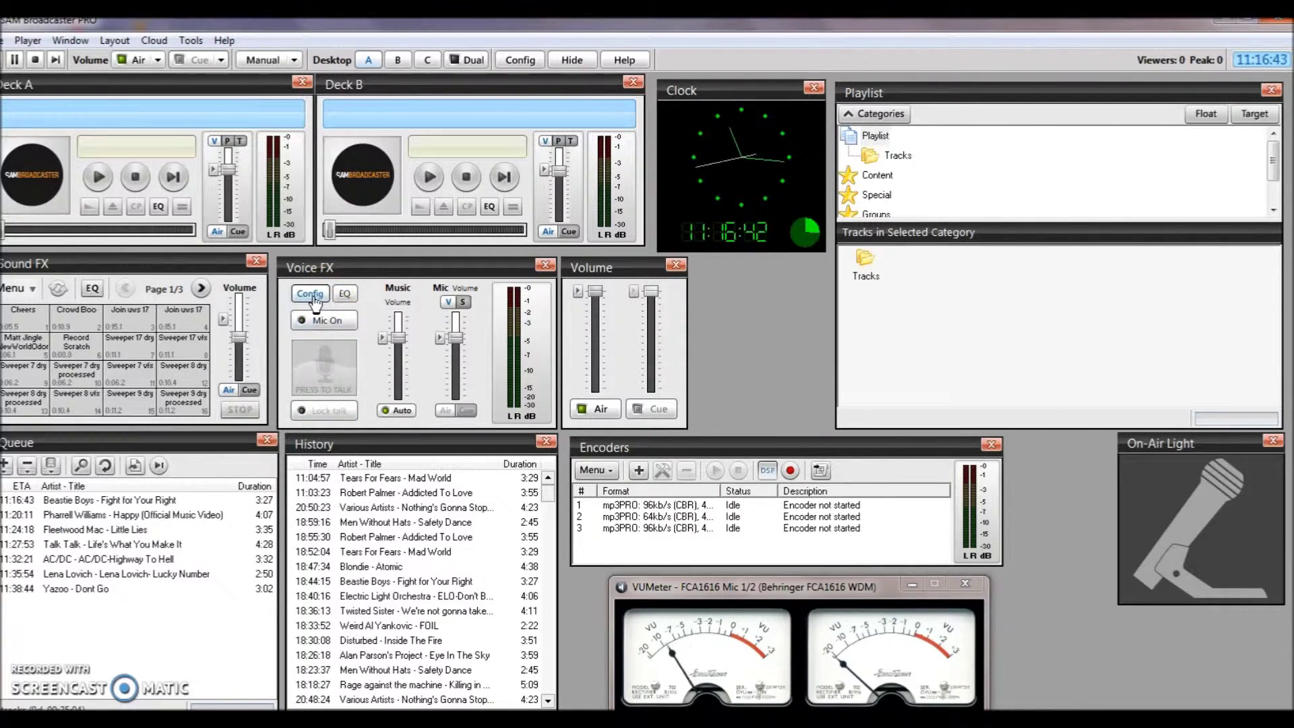
Inspect FCA1616 Mic 1/2 from Voice FX Config's Mixer, then cancel out unchanged.
{"action": "left_click", "coordinate": [311, 296]}
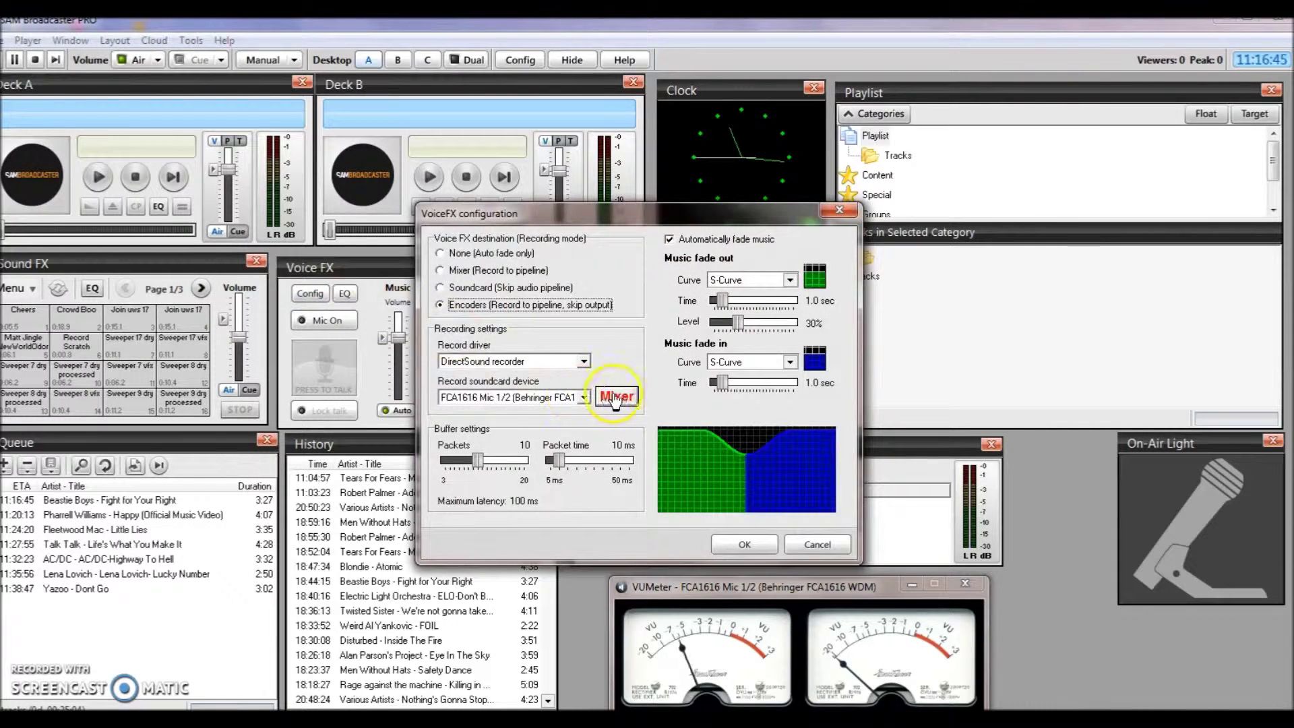
{"action": "left_click", "coordinate": [617, 398]}
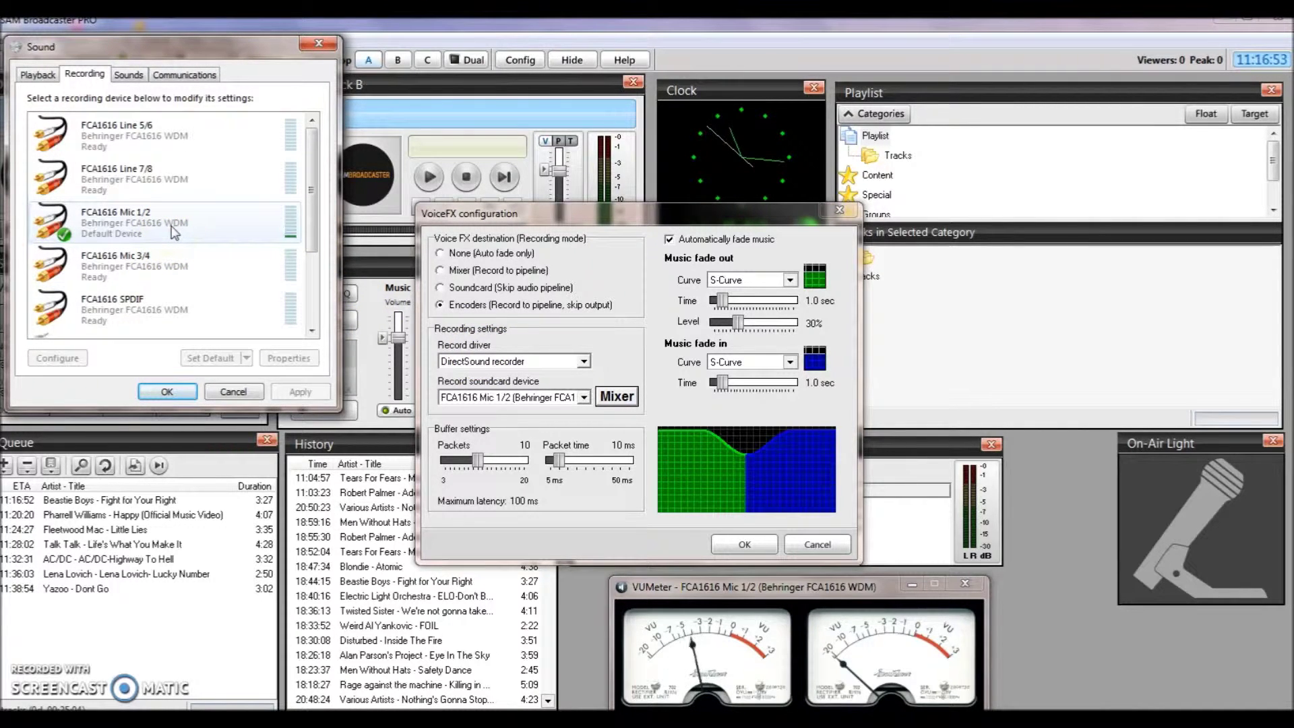
{"action": "left_click", "coordinate": [179, 253]}
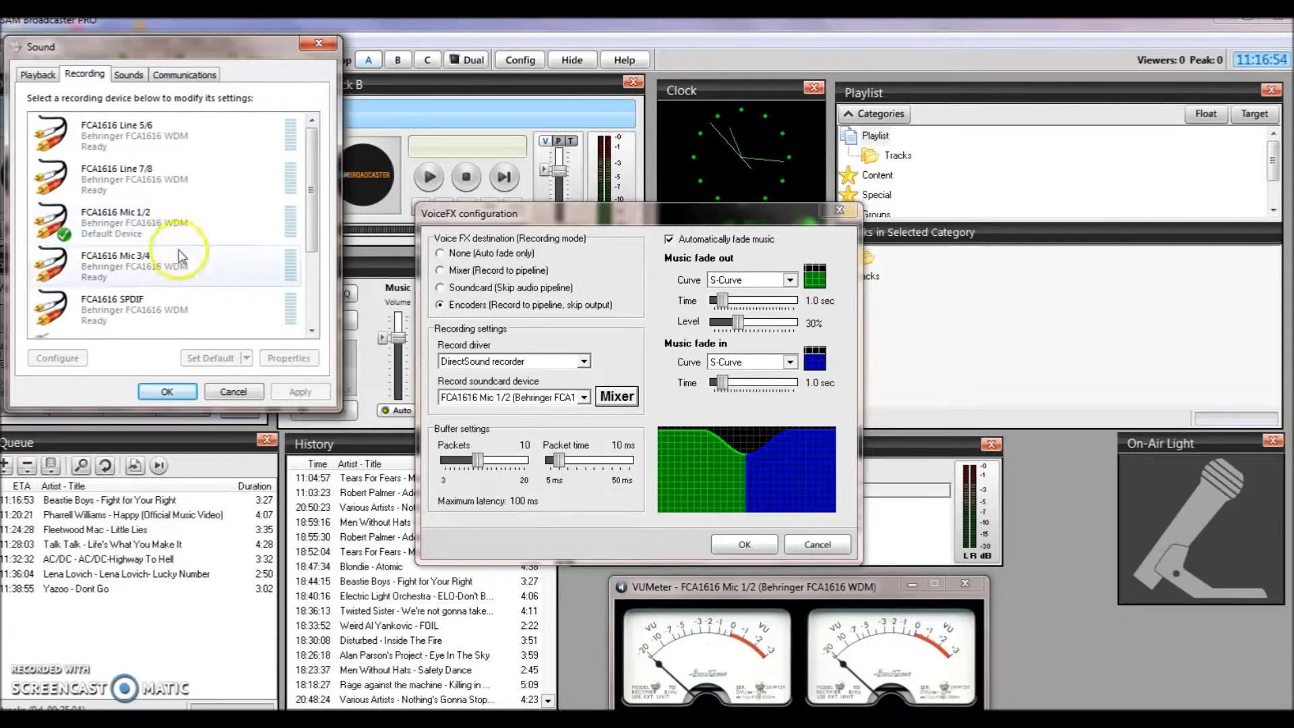
{"action": "left_click", "coordinate": [234, 392]}
{"action": "left_click", "coordinate": [570, 457]}
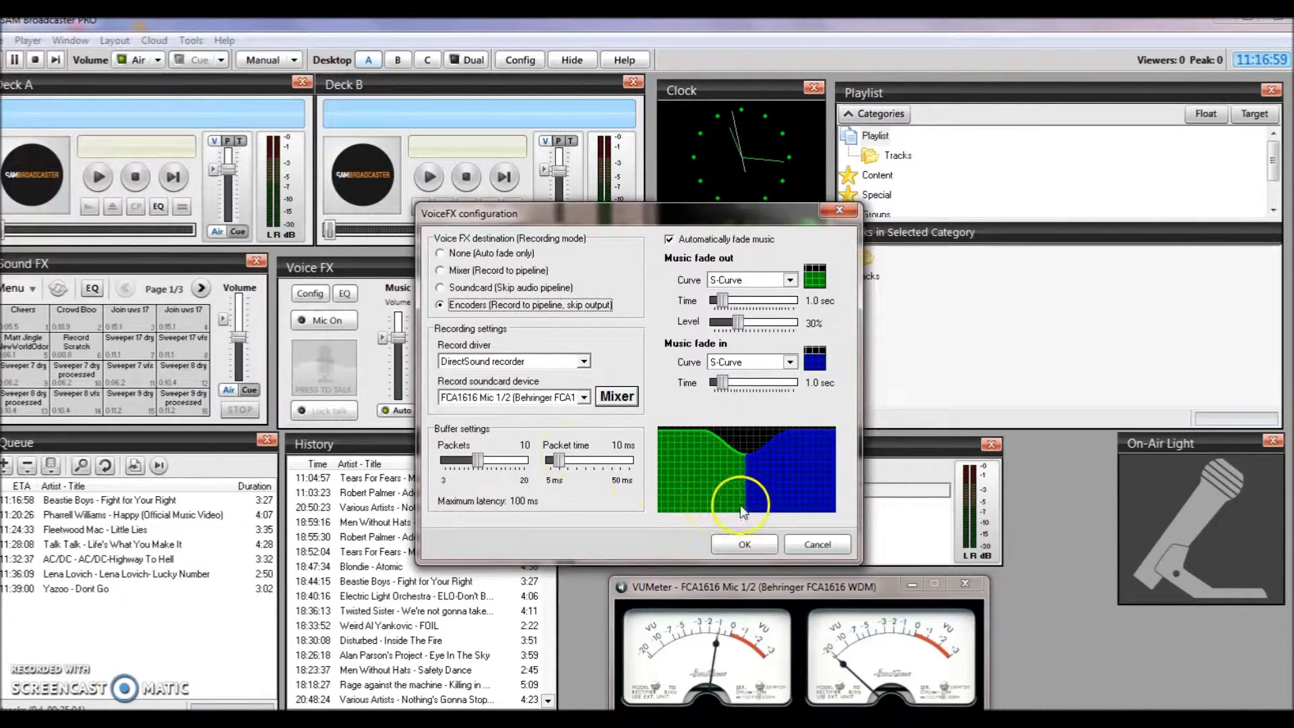
{"action": "left_click", "coordinate": [744, 545]}
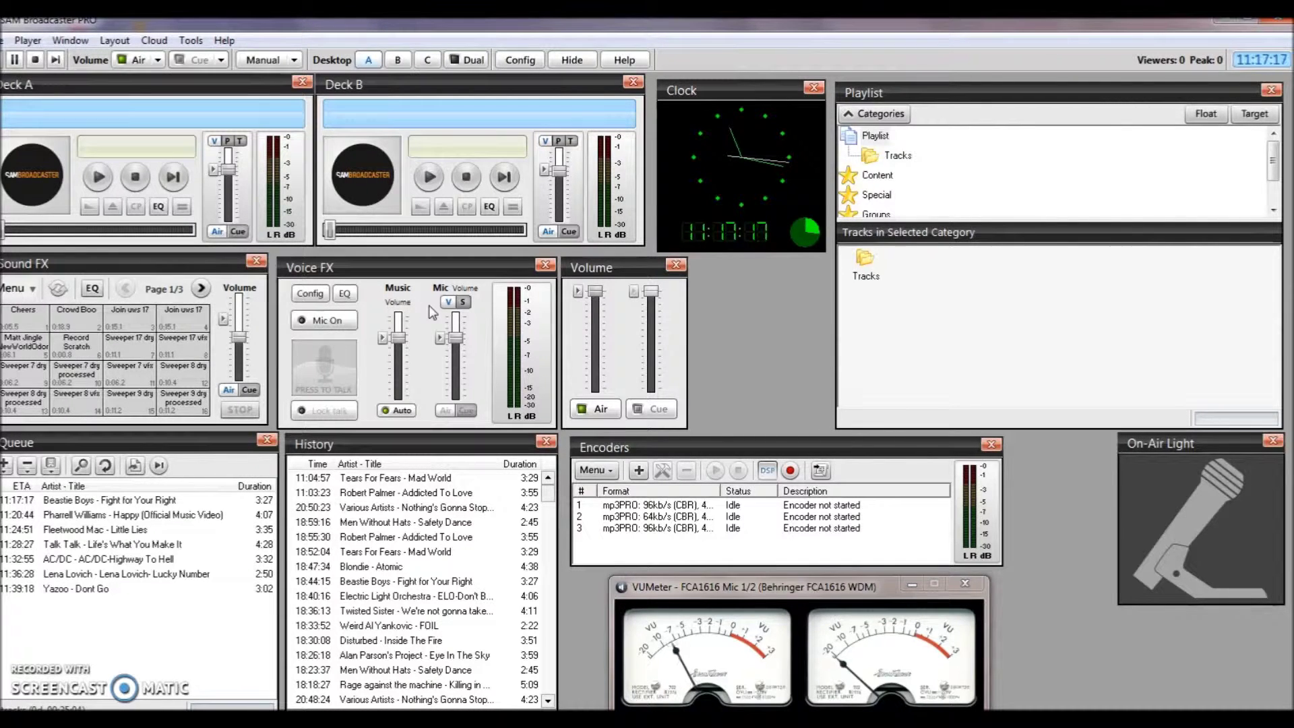
Turn on Mic On and Lock talk in the Voice FX panel.
{"action": "left_click", "coordinate": [308, 249]}
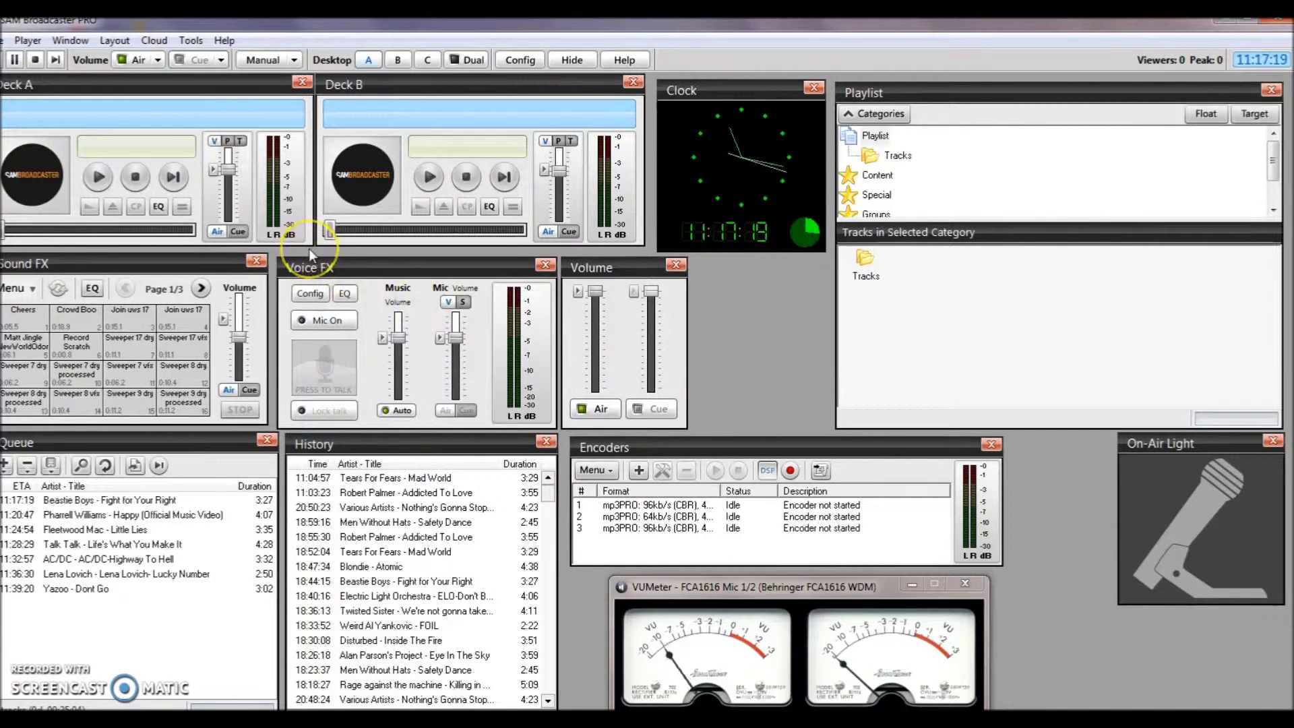
{"action": "left_click", "coordinate": [323, 324]}
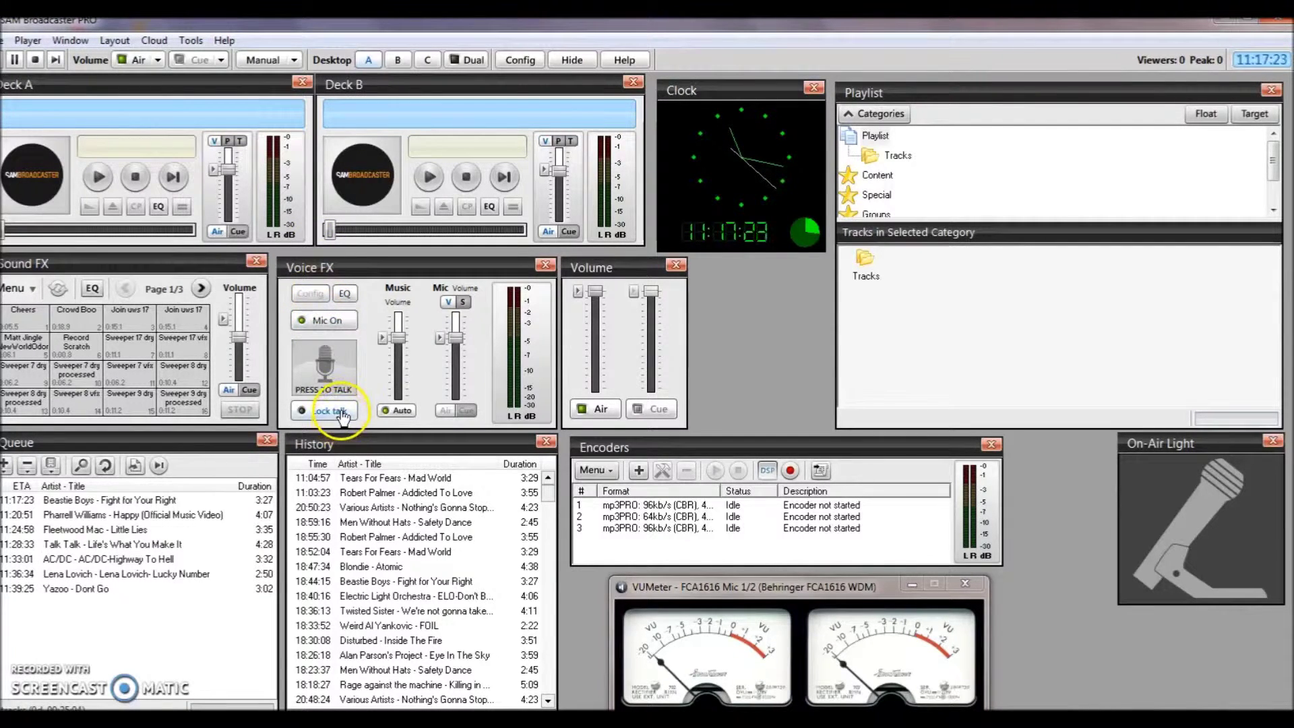
{"action": "left_click", "coordinate": [343, 415]}
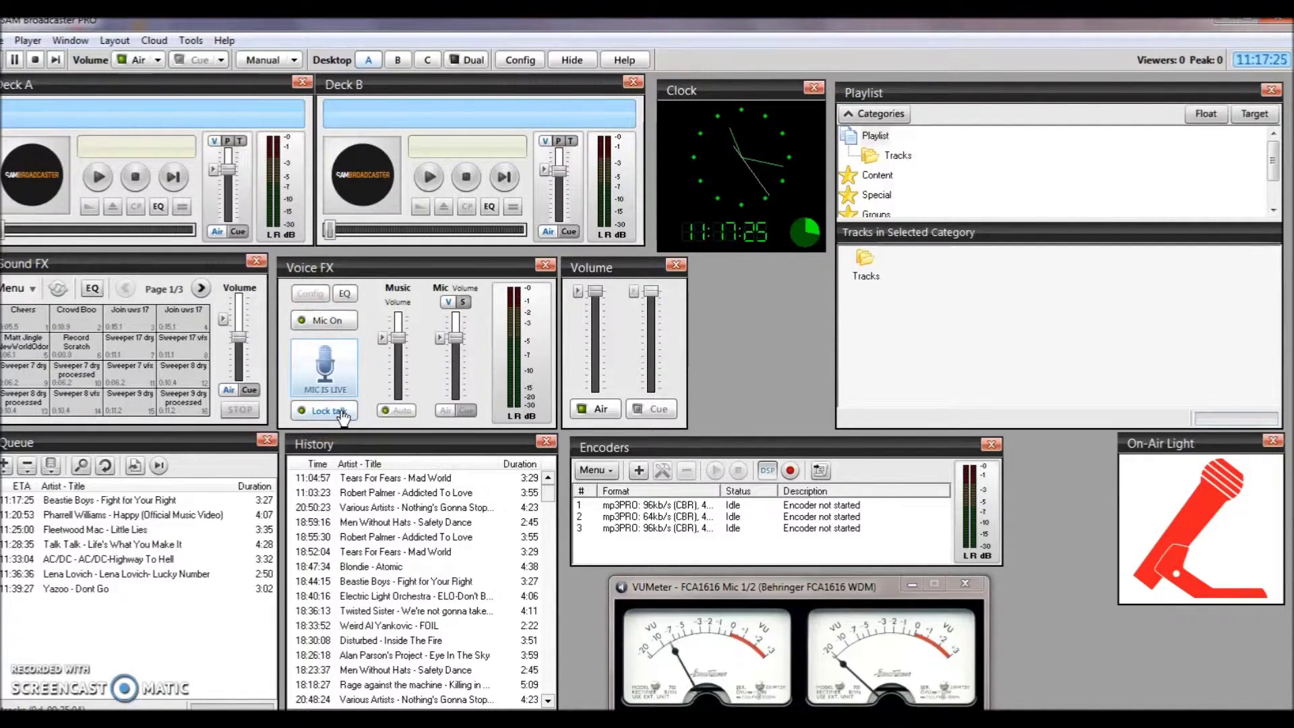